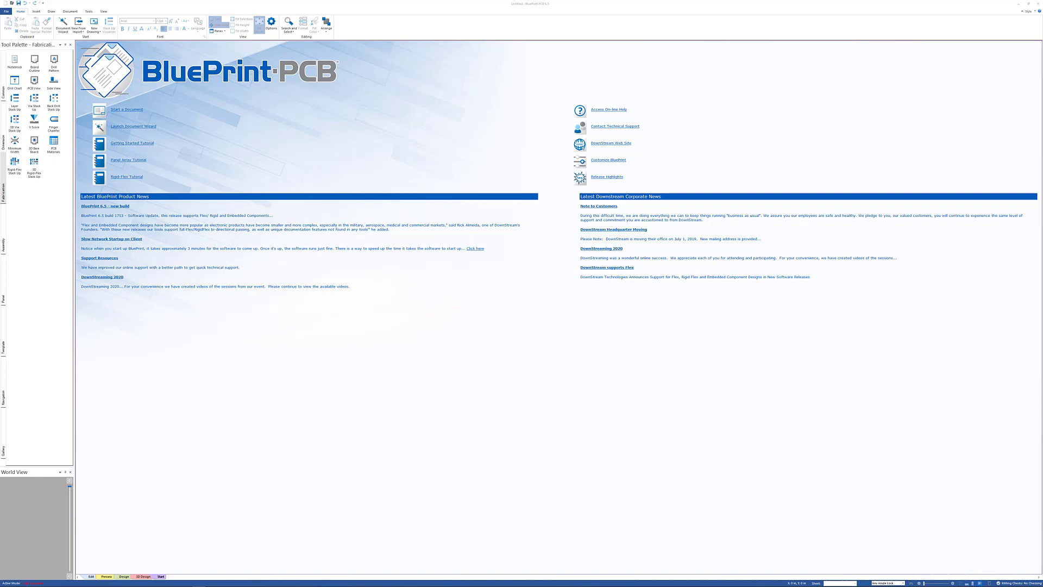
# - Switch to Allegro PCB Designer to view its new and update BluePrint documentation commands, and return to BluePrint-PCB
pyautogui.press('super')
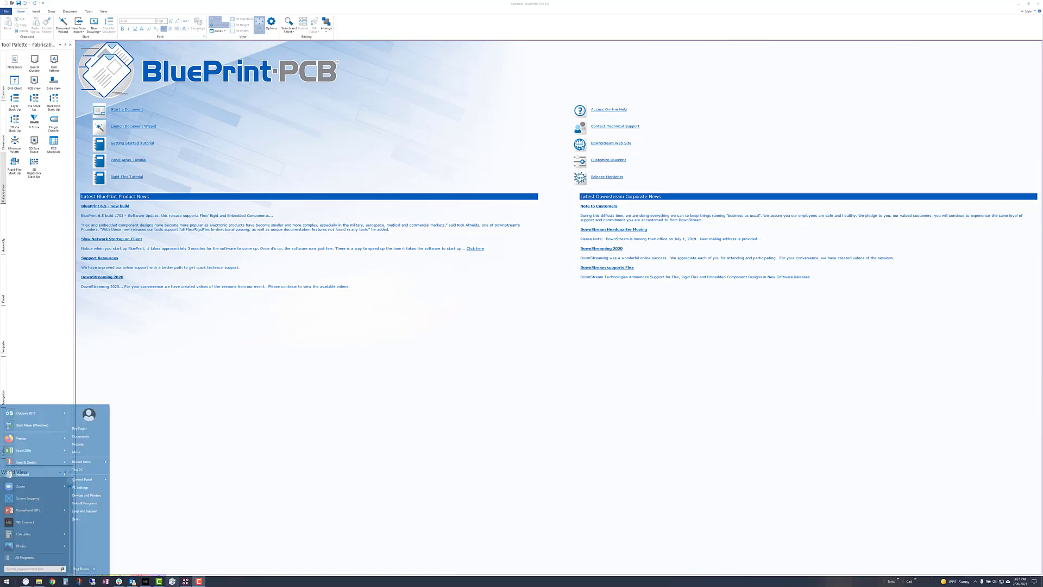
pyautogui.click(185, 581)
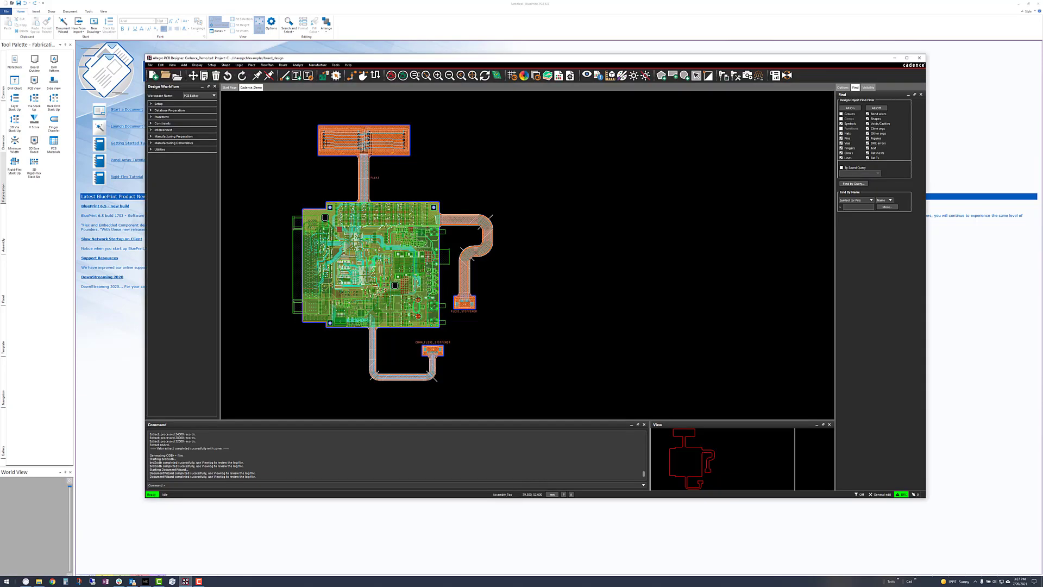
pyautogui.click(326, 65)
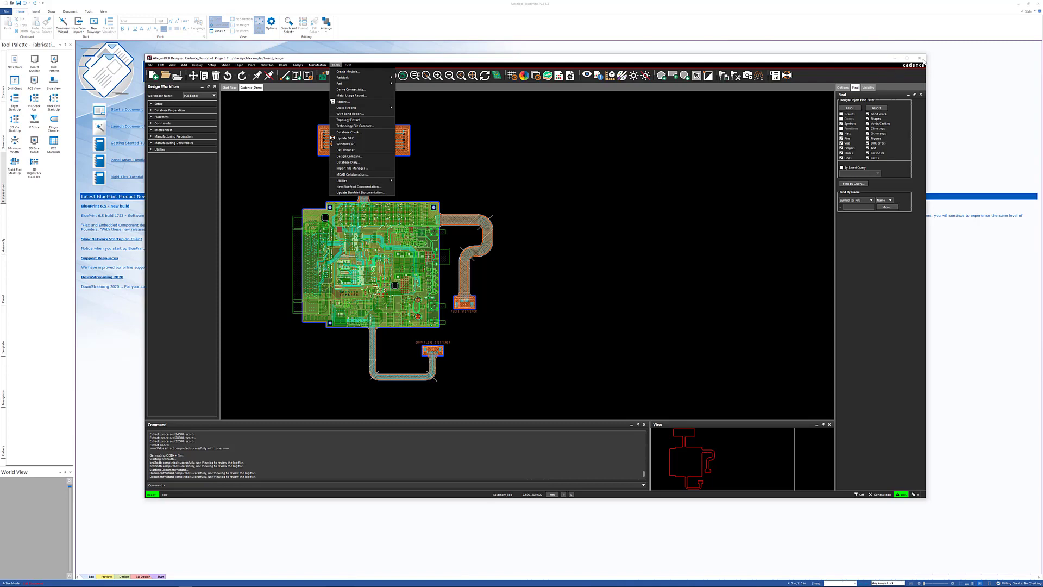
pyautogui.click(895, 58)
pyautogui.click(894, 58)
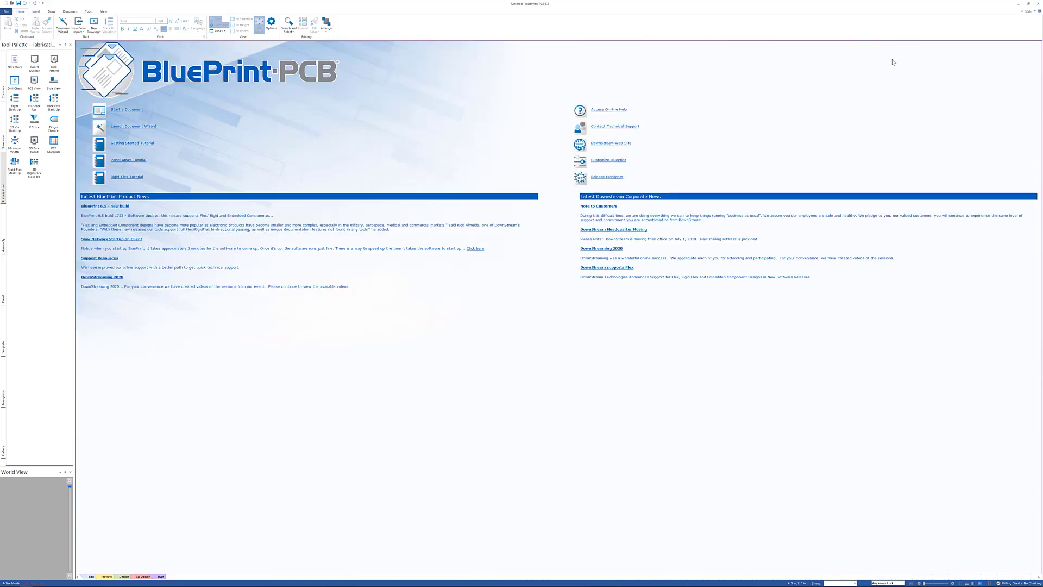
# - Start an Allegro ODB++ import and choose the odbjob folder inside board_design as the source
pyautogui.click(6, 12)
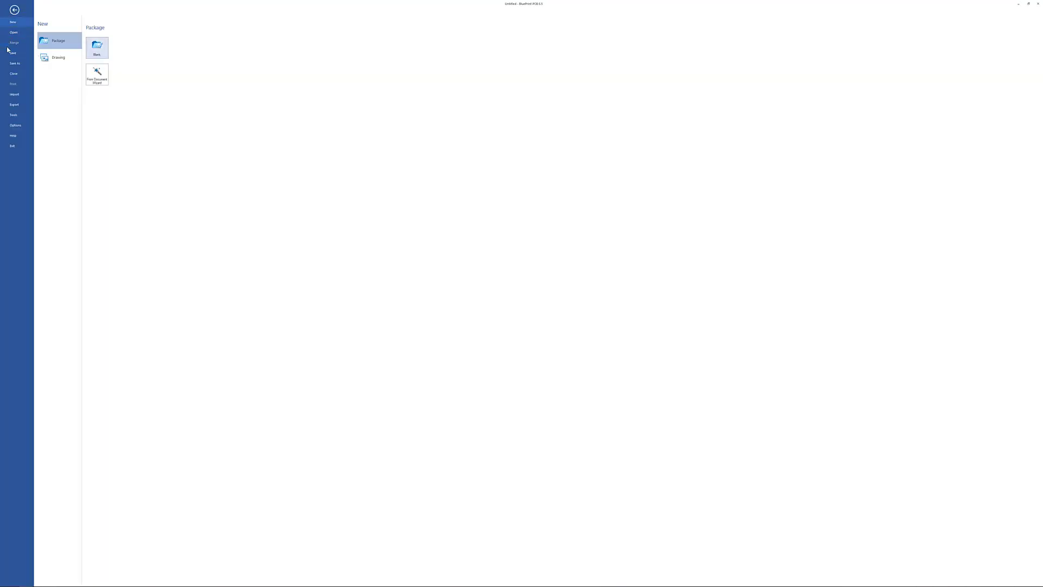
pyautogui.click(12, 94)
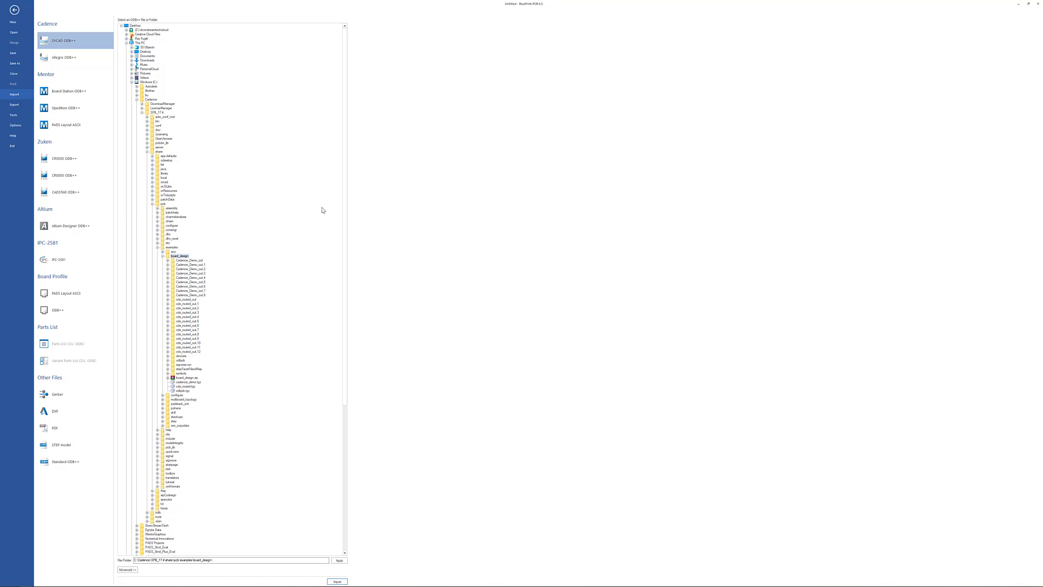
pyautogui.click(59, 58)
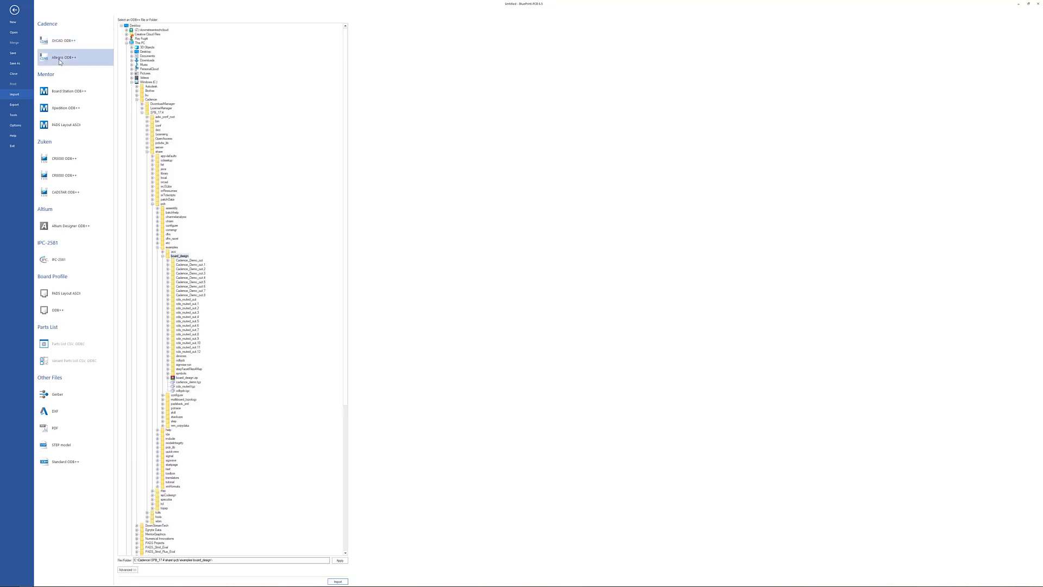
pyautogui.click(168, 360)
pyautogui.click(180, 360)
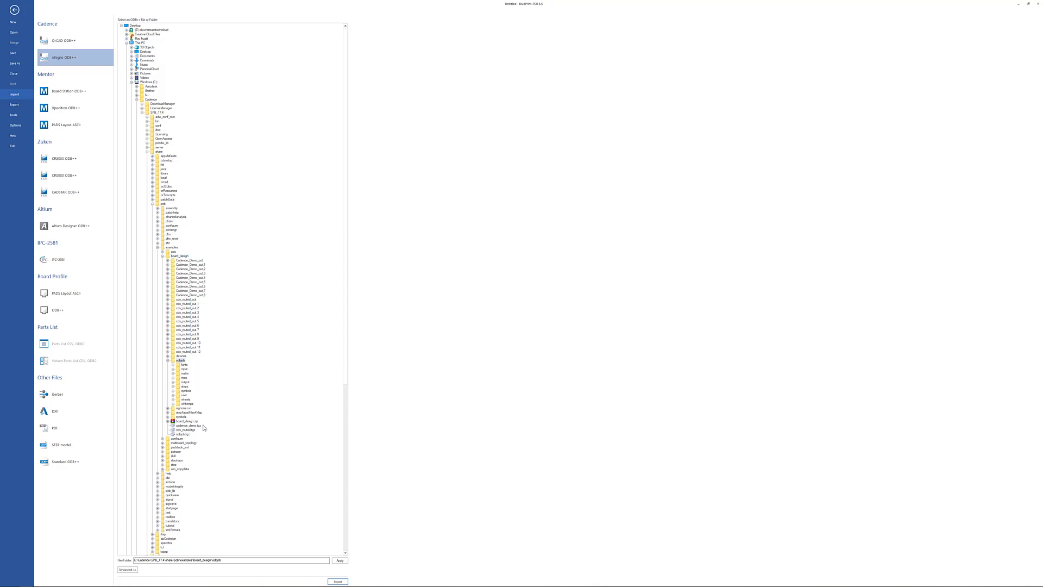
# - Show the advanced import options and set board_design as the complementary ASCII folder
pyautogui.click(126, 569)
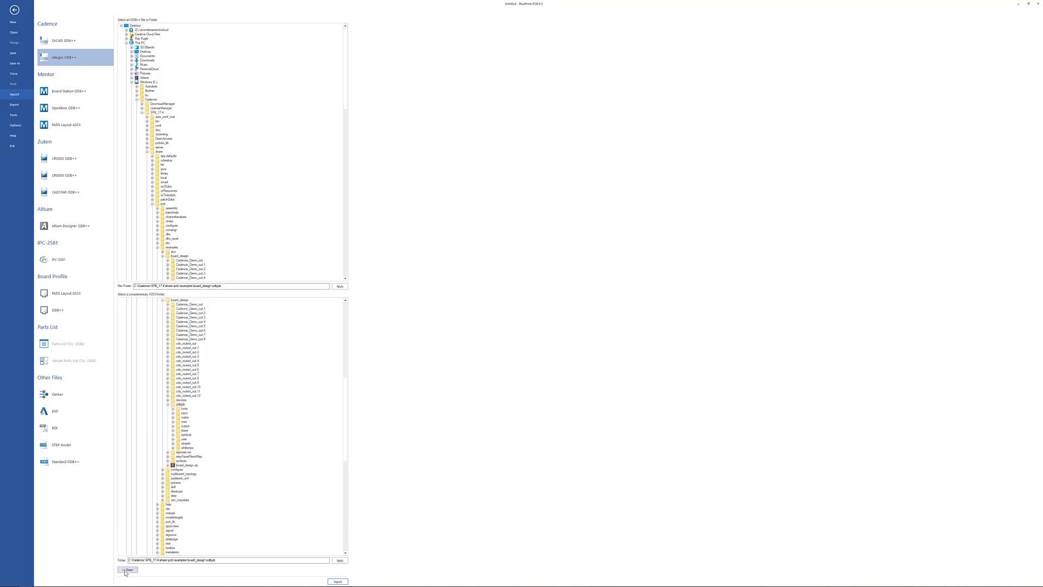
pyautogui.scroll(2, 231, 422)
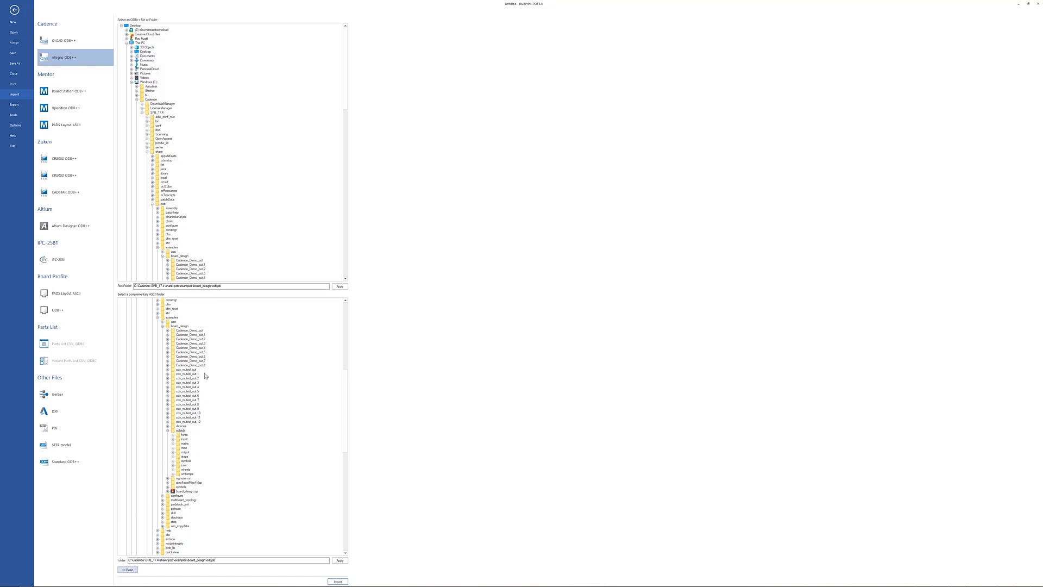
pyautogui.click(180, 326)
# - Switch to File Explorer to view the extracted Cadence_Demo files in the board_design folder, and return to the import
pyautogui.moveTo(186, 581)
pyautogui.press('super')
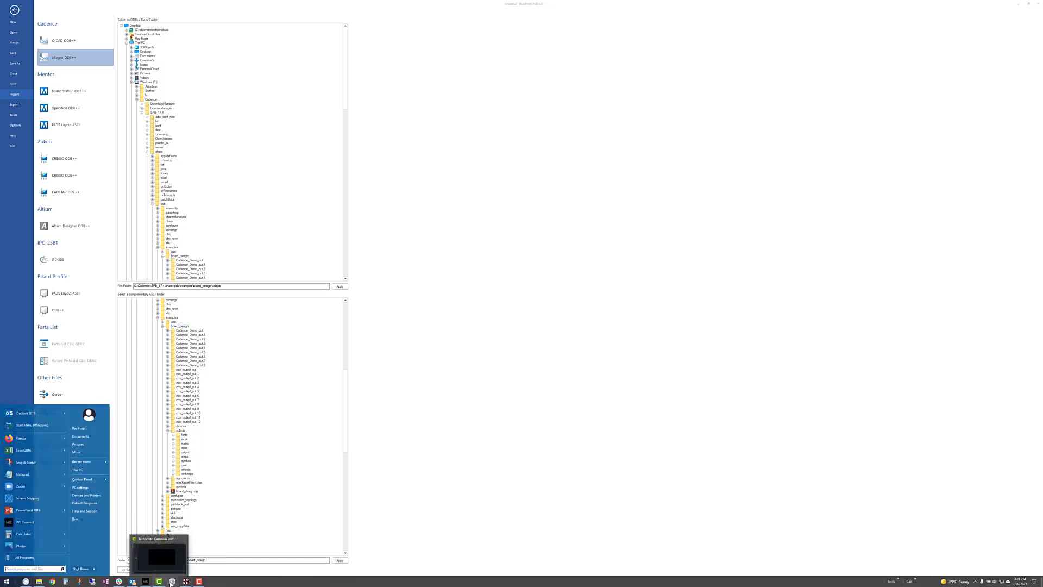
pyautogui.click(38, 582)
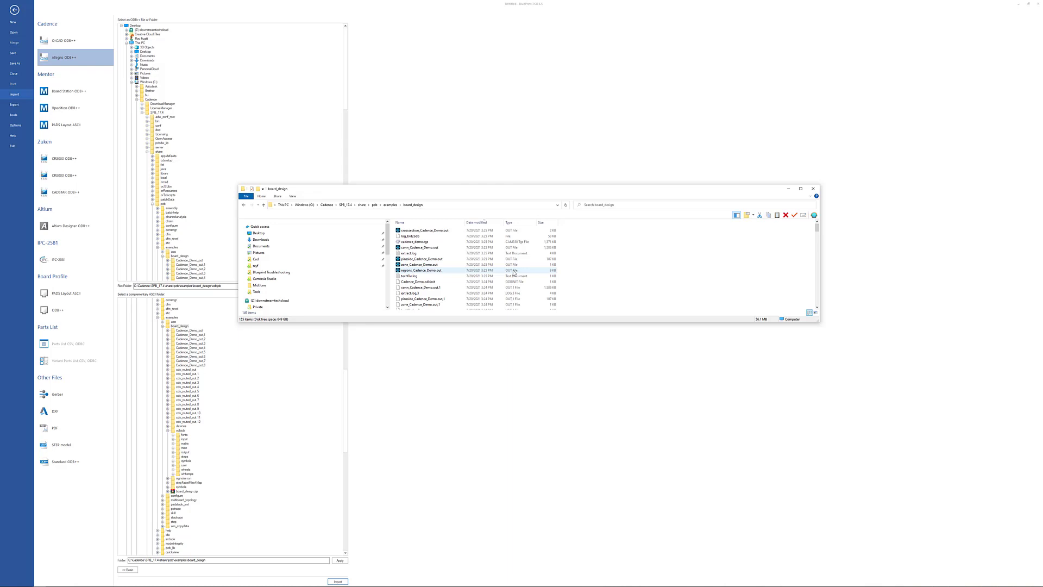
pyautogui.click(791, 190)
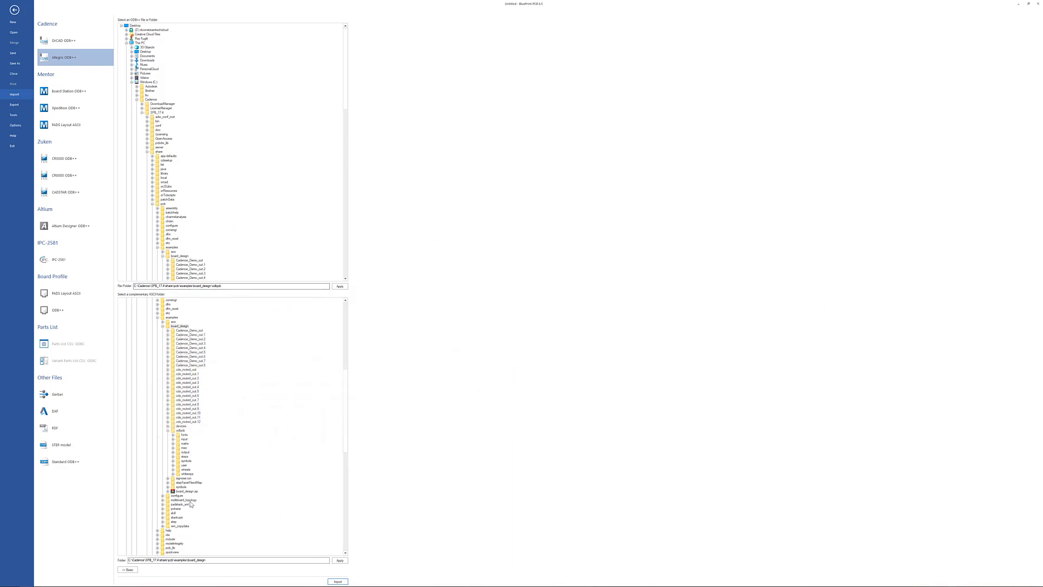
# - Run the Allegro ODB++ import, acknowledge the part name warning, and review the import events before closing them
pyautogui.click(337, 581)
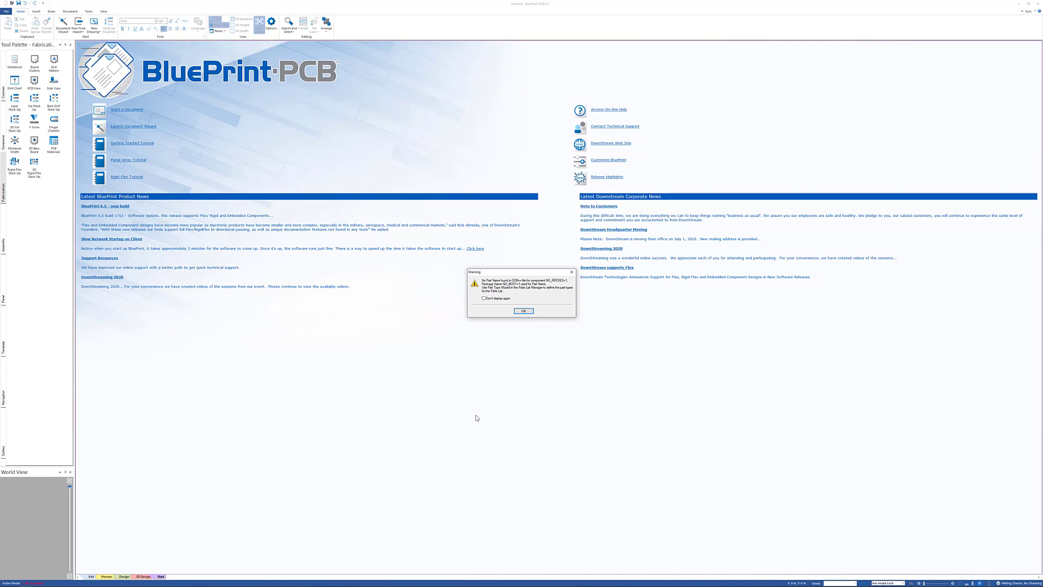
pyautogui.moveTo(508, 272); pyautogui.dragTo(416, 266)
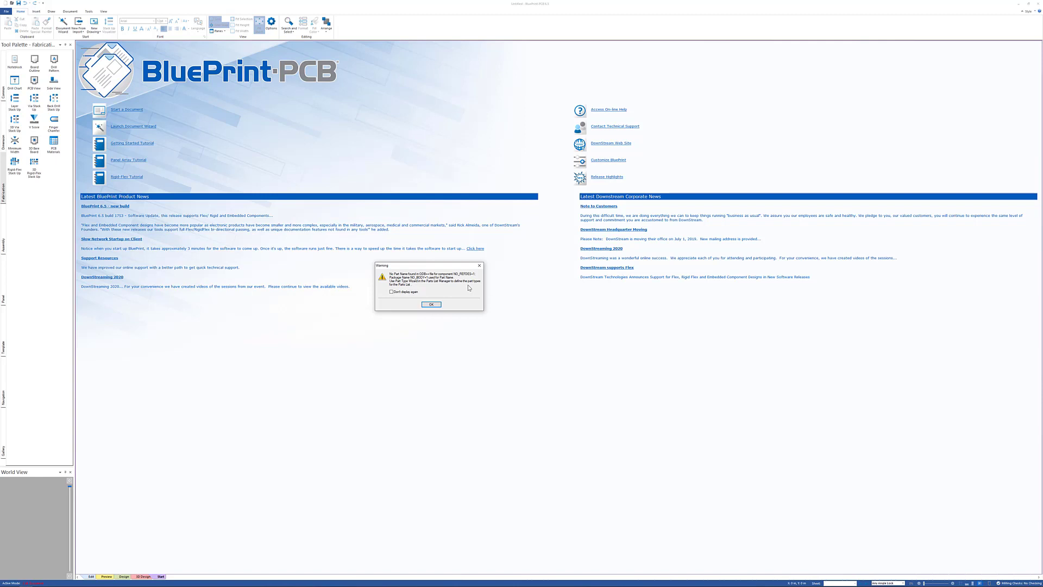
pyautogui.click(391, 292)
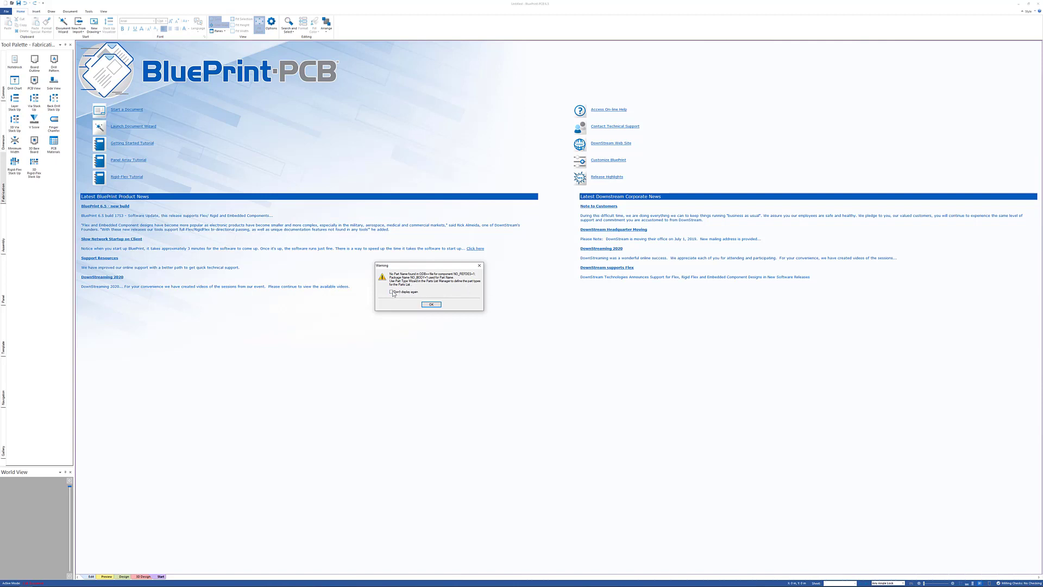
pyautogui.click(430, 305)
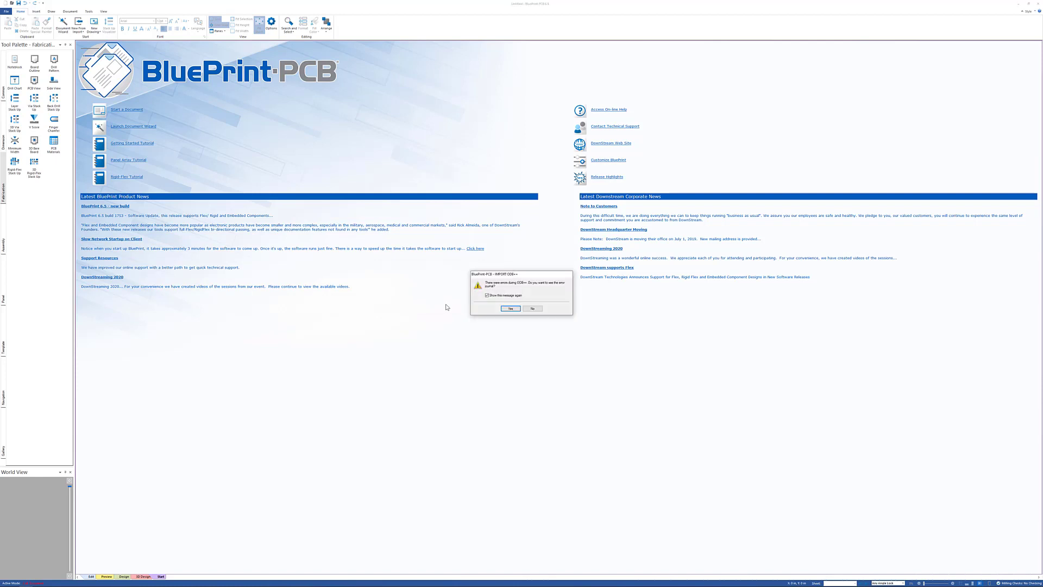
pyautogui.click(510, 308)
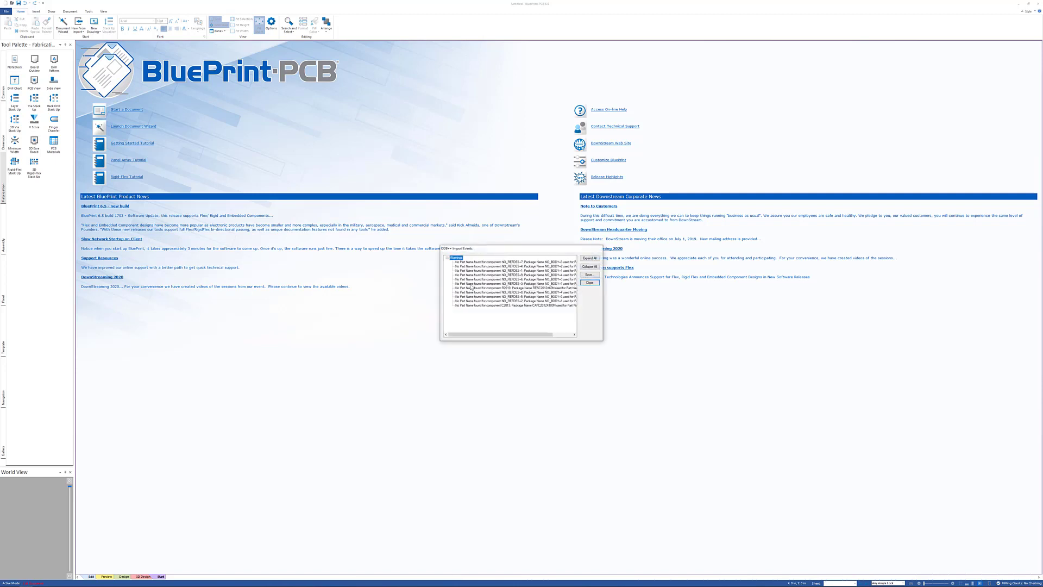
pyautogui.click(590, 283)
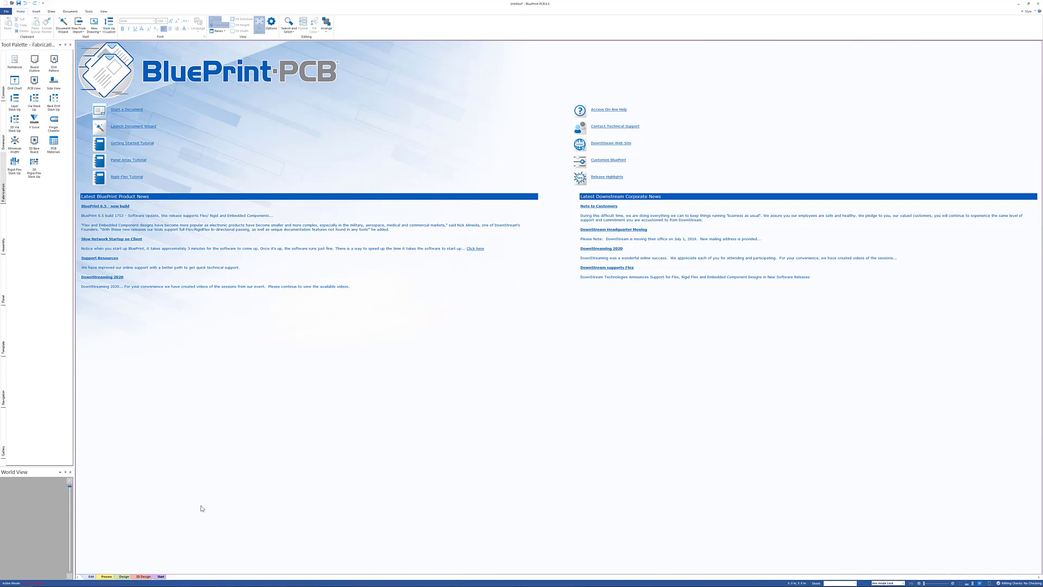
# - Inspect the imported rigid-flex board in the 2D design view and in the 3D view
pyautogui.click(123, 579)
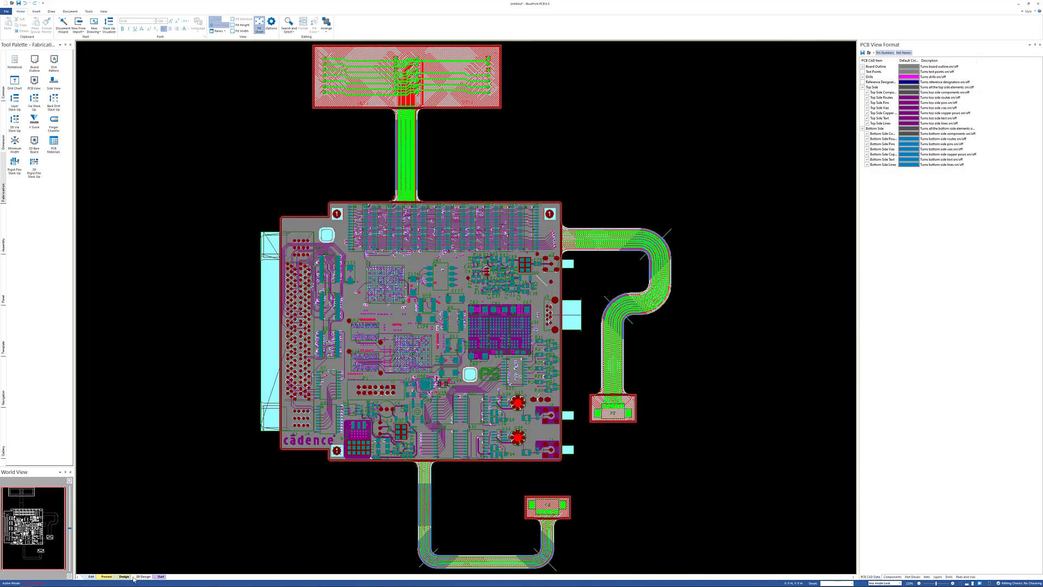
pyautogui.click(143, 577)
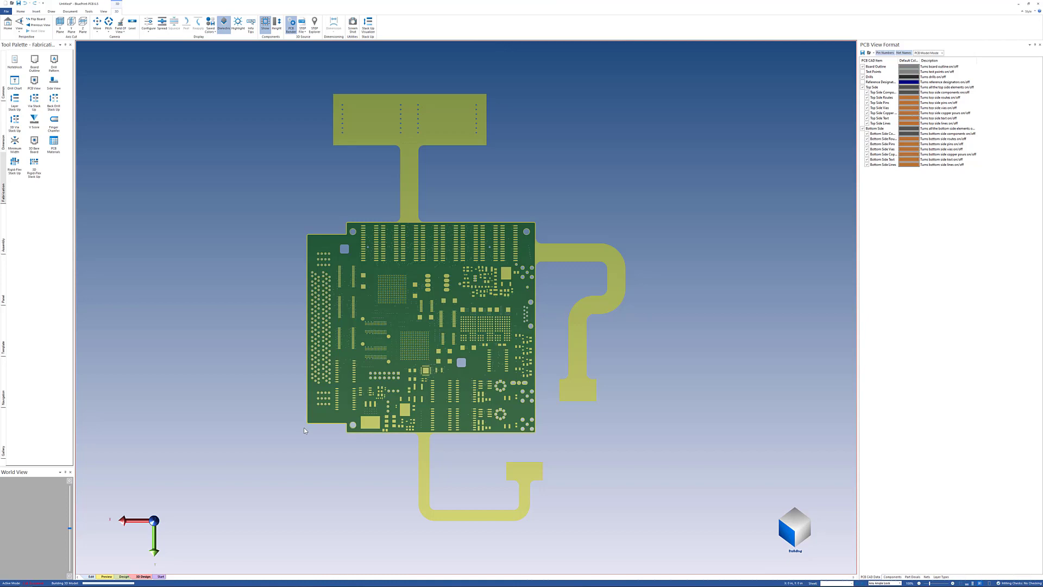
pyautogui.moveTo(424, 355); pyautogui.dragTo(410, 374, button='middle')
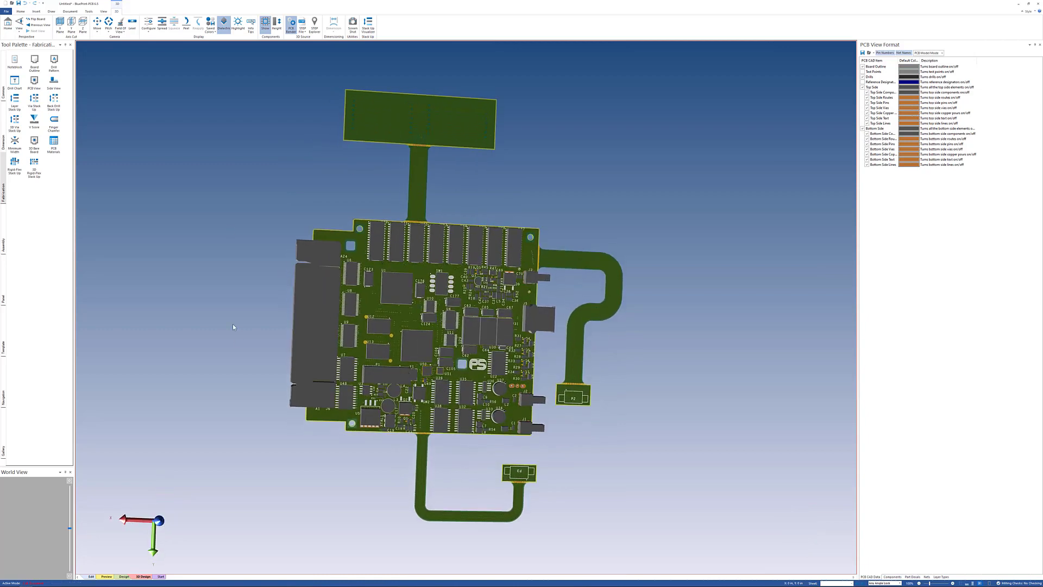
# - Return to the document editing view and create a new assembly drawing
pyautogui.click(91, 577)
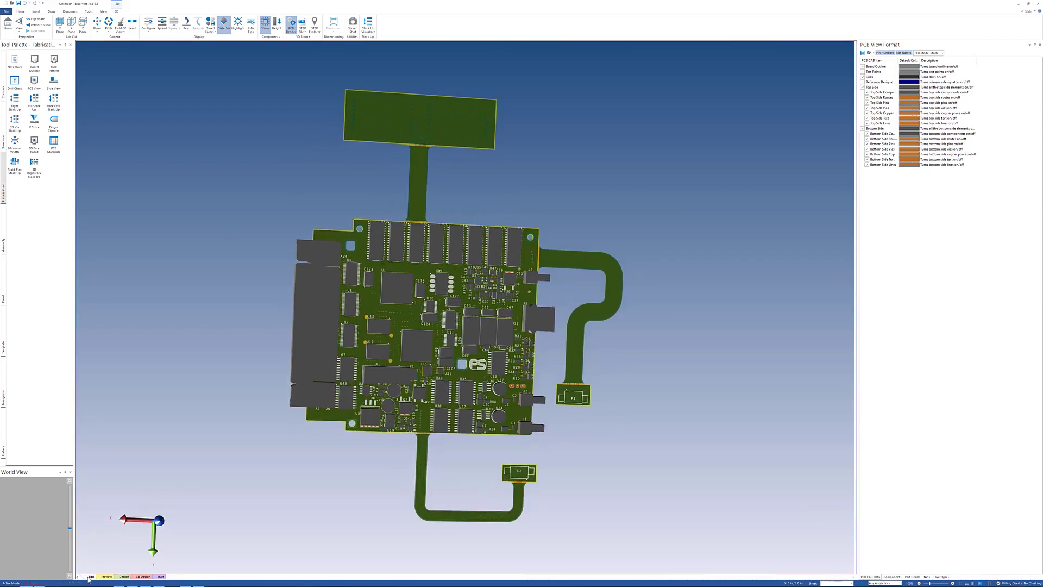
pyautogui.click(70, 12)
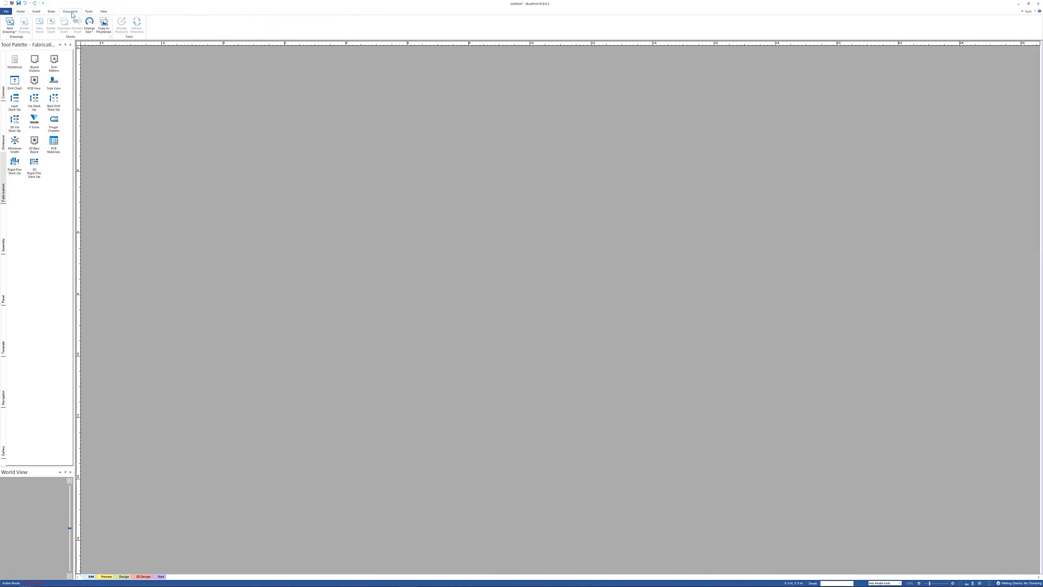
pyautogui.click(10, 28)
pyautogui.click(19, 44)
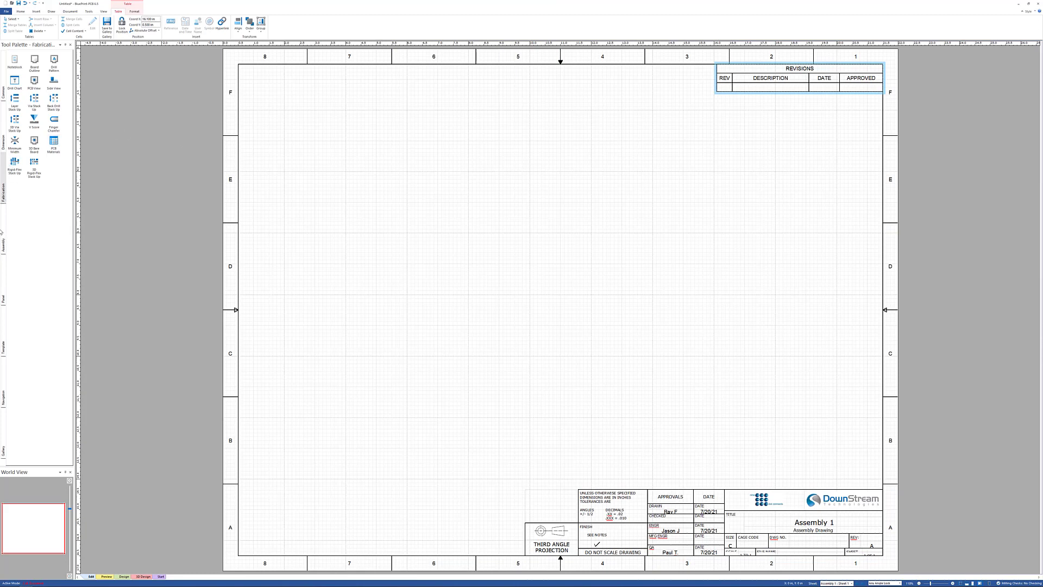
# - Place a Top Side assembly view on the upper middle of the drawing sheet
pyautogui.click(3, 232)
pyautogui.click(34, 60)
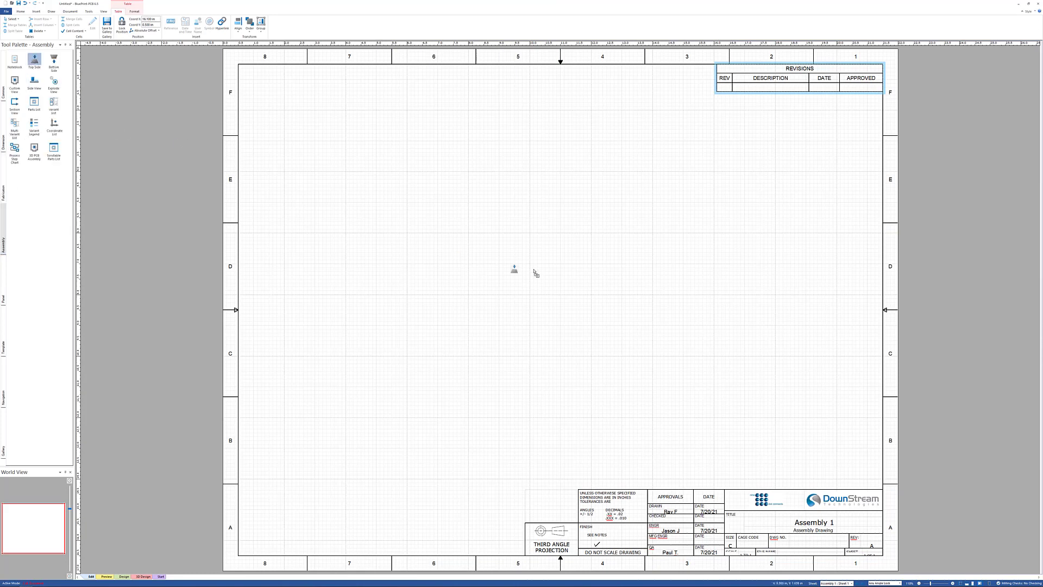
pyautogui.click(463, 247)
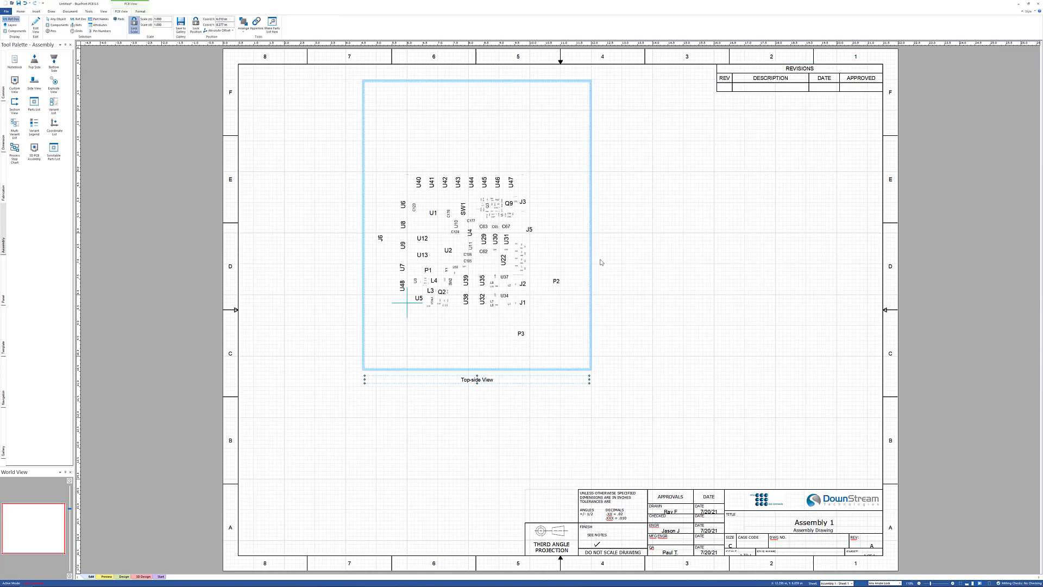
# - Open the top-side view's format settings and review its size and position, general options, and PCB CAD data display items
pyautogui.rightClick(404, 368)
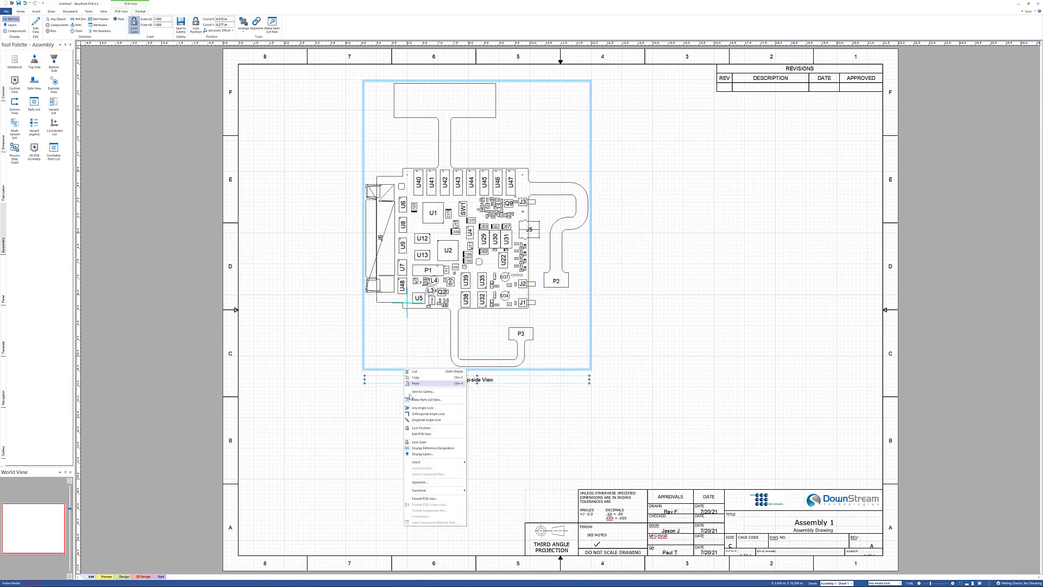
pyautogui.click(425, 498)
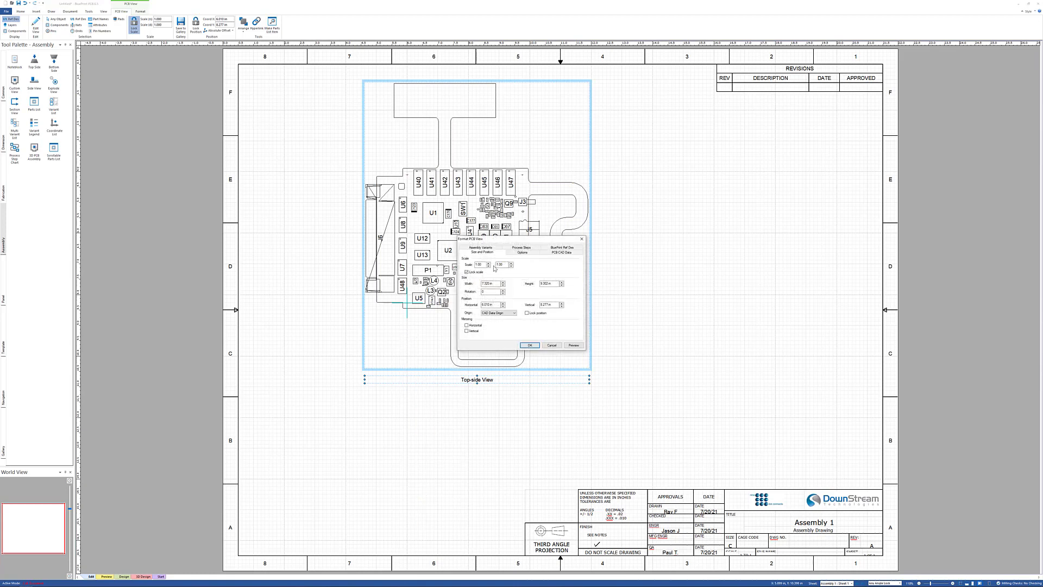
pyautogui.moveTo(495, 240); pyautogui.dragTo(364, 184)
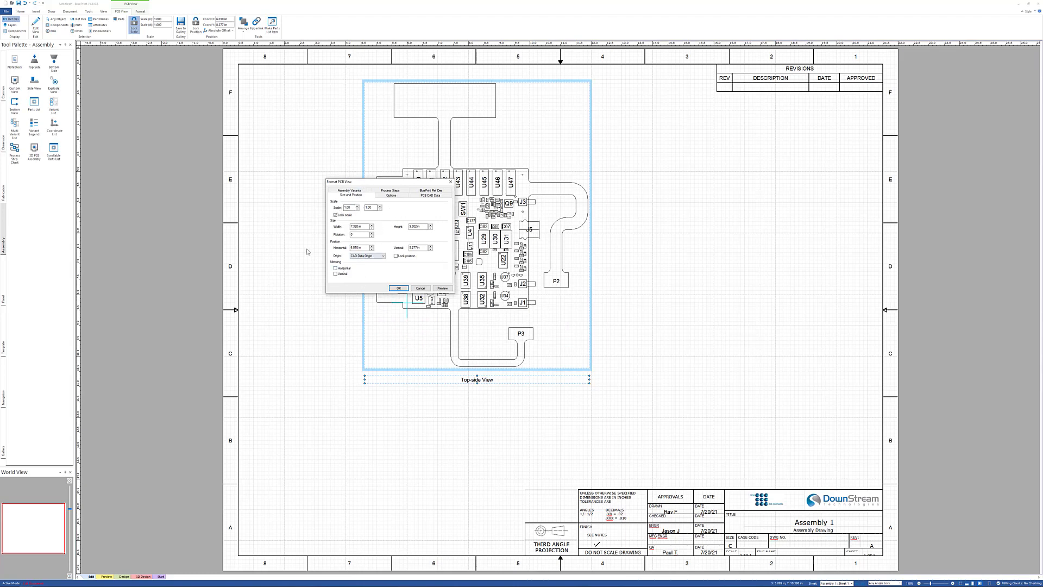
pyautogui.click(393, 197)
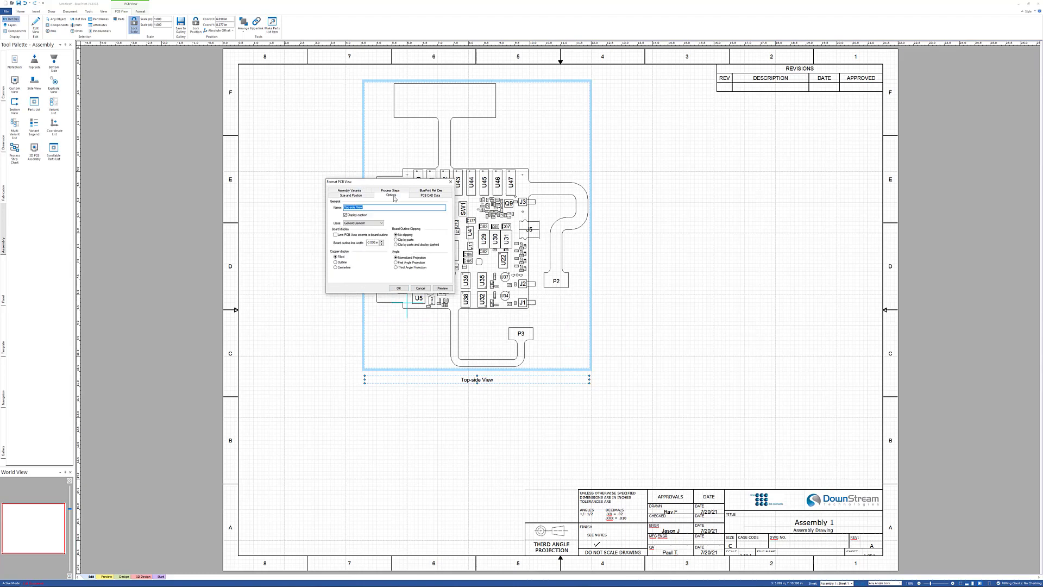
pyautogui.click(352, 196)
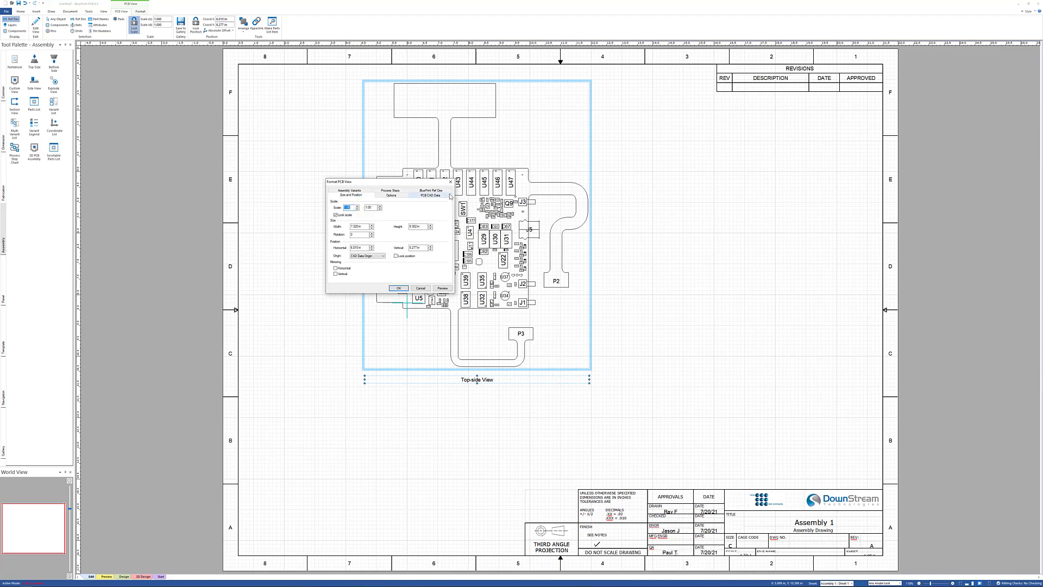
pyautogui.click(432, 197)
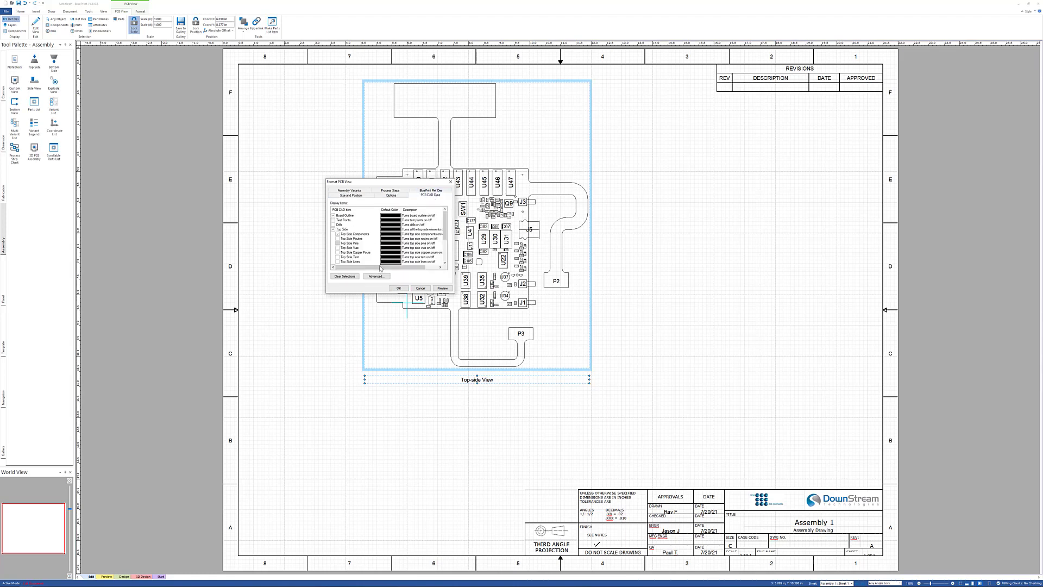
# - Examine the advanced CAD data customization for components, footprints, layers, drills, and pads and vias, and cancel out of the view formatting
pyautogui.click(378, 276)
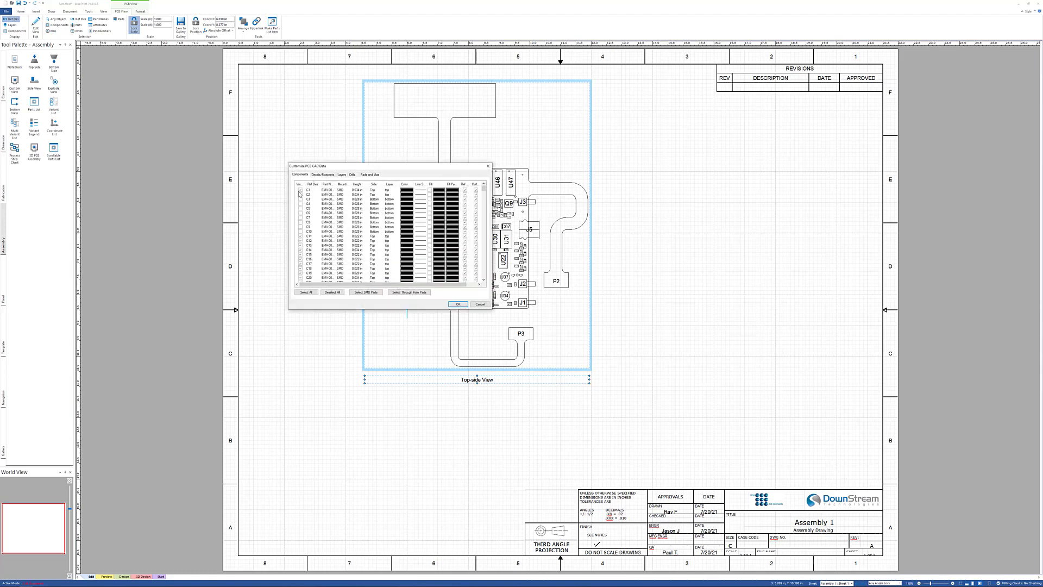
pyautogui.click(321, 175)
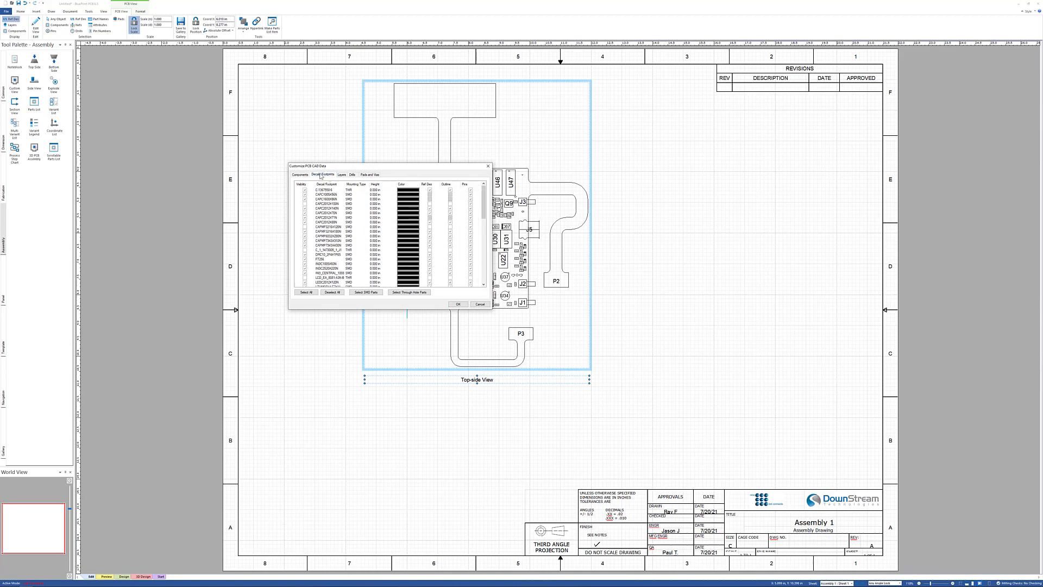
pyautogui.click(342, 175)
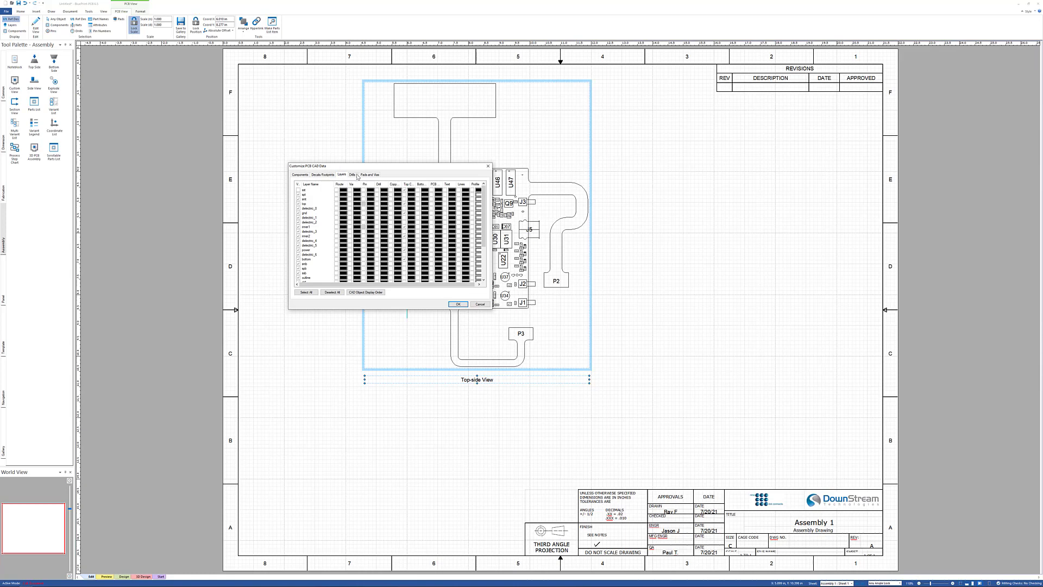
pyautogui.click(352, 175)
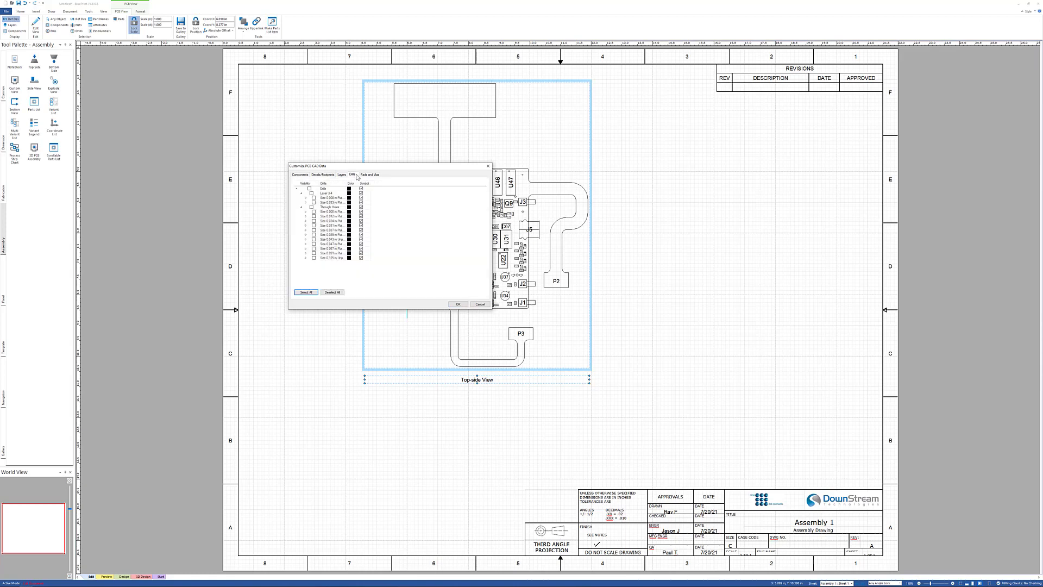
pyautogui.click(306, 258)
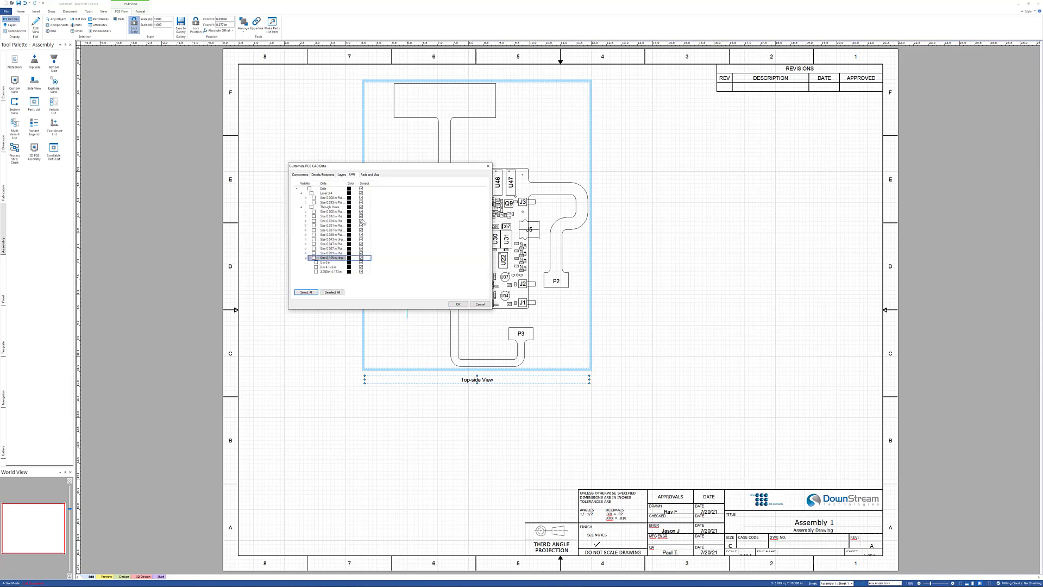
pyautogui.click(372, 175)
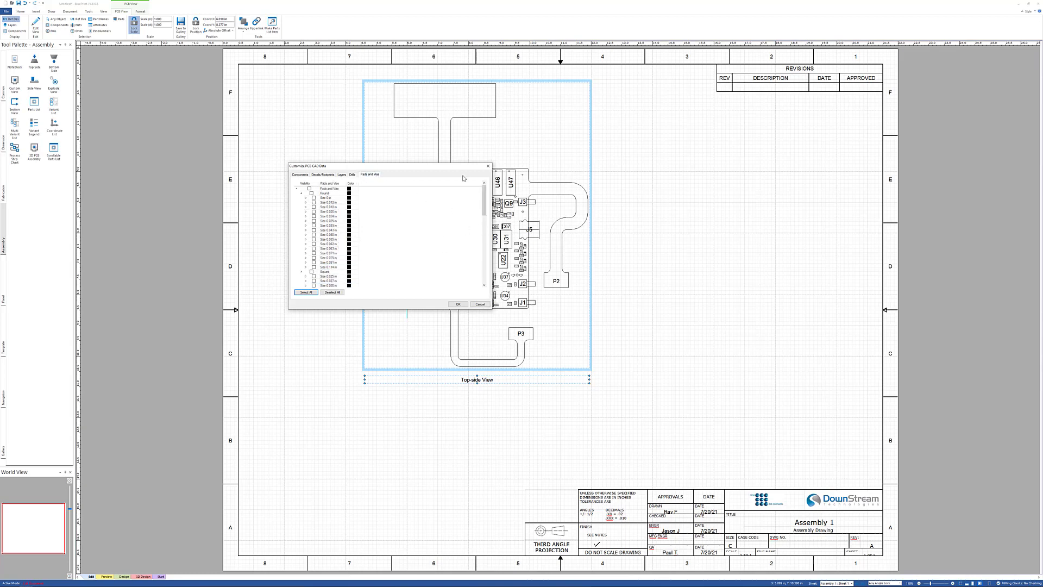
pyautogui.click(481, 305)
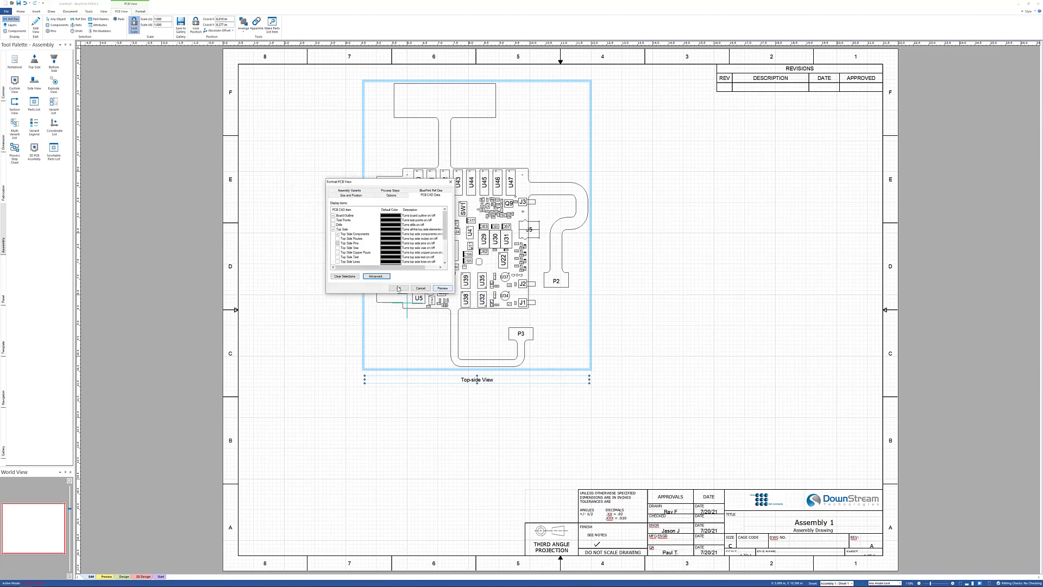
pyautogui.click(419, 288)
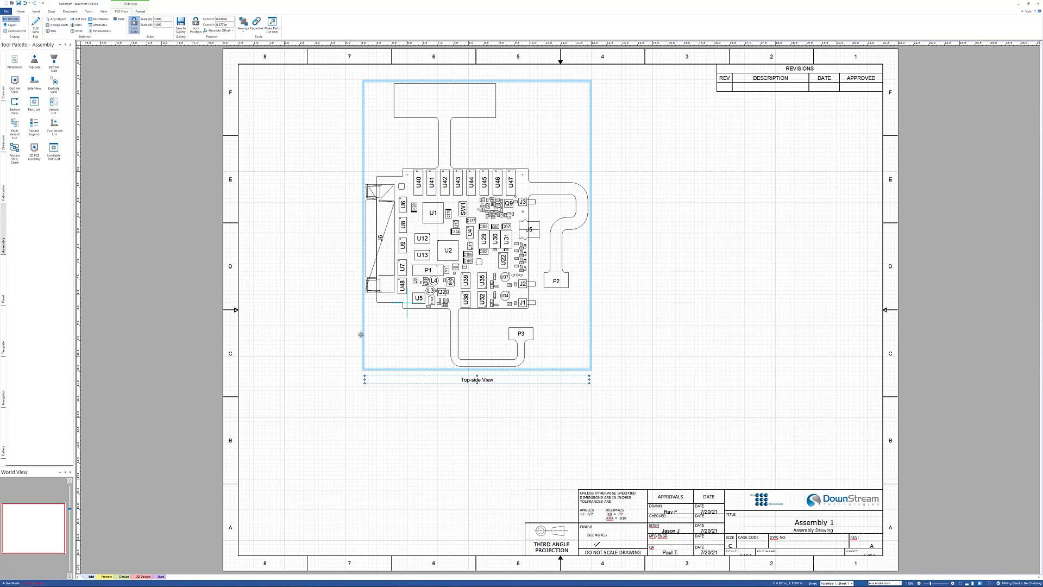
# - Delete the top-side view from the assembly sheet and start an IPC-2581 import
pyautogui.press('Delete')
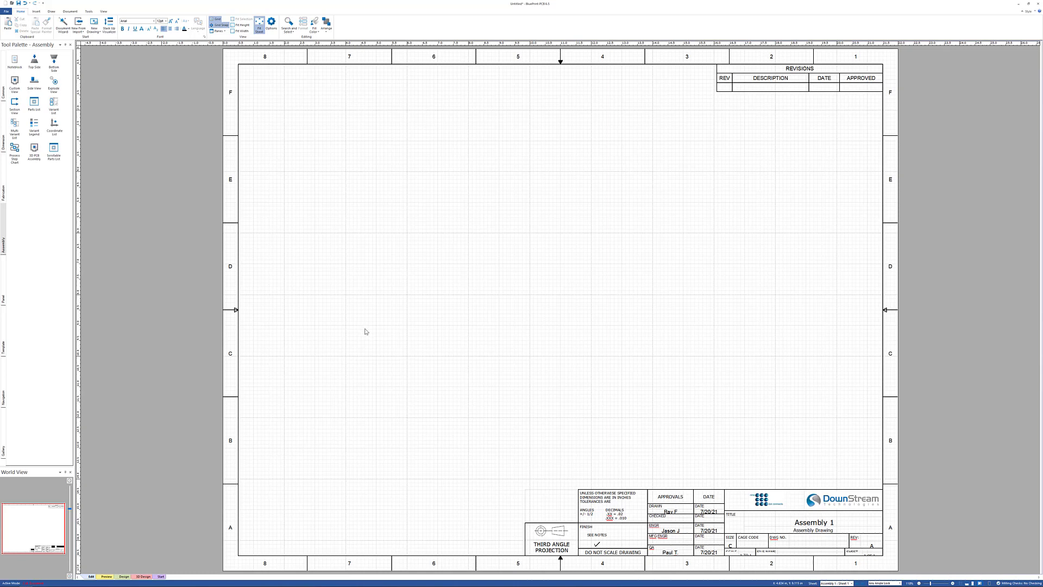
pyautogui.click(8, 12)
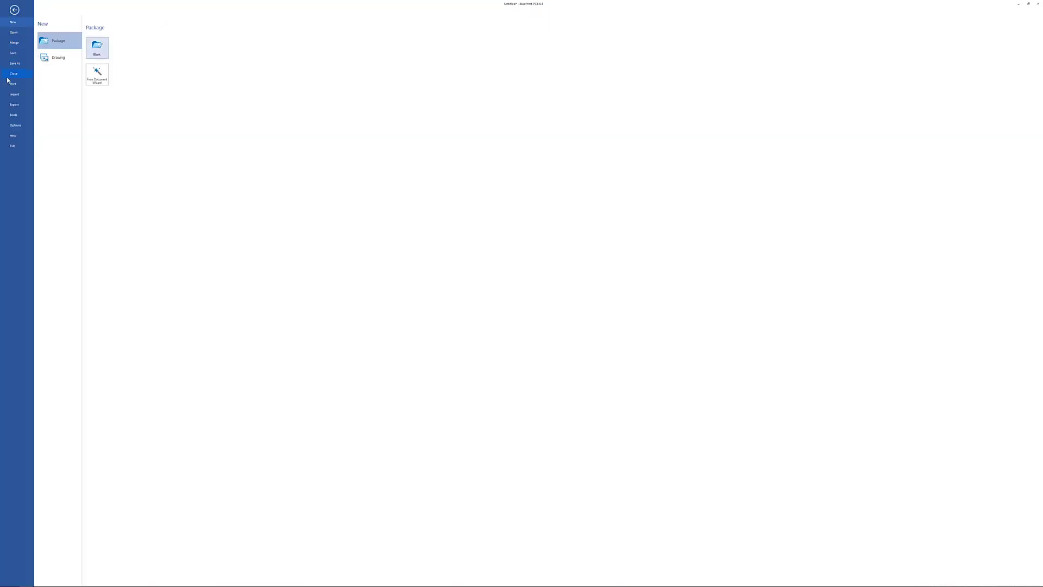
pyautogui.click(12, 96)
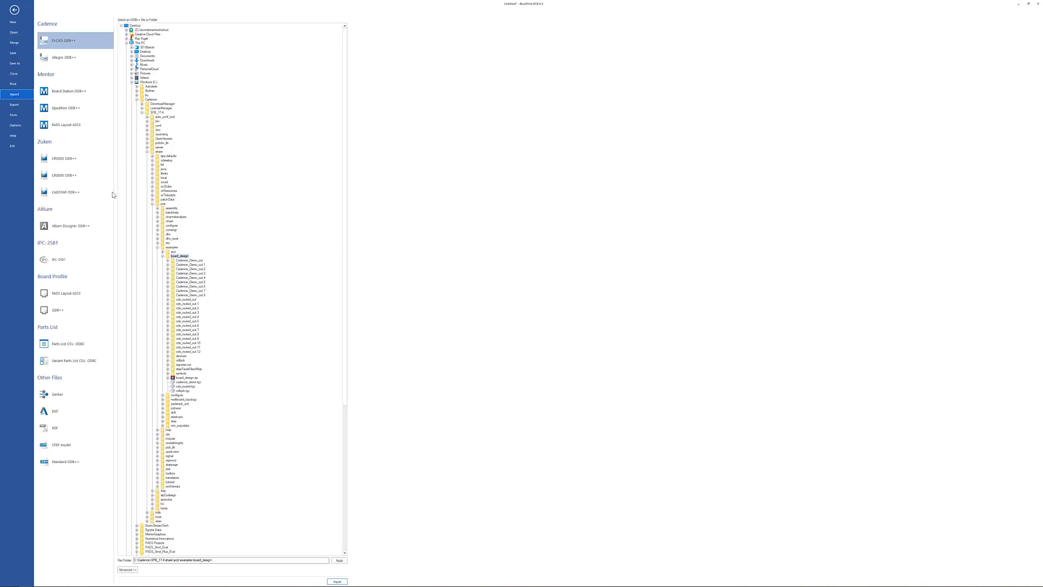
pyautogui.click(52, 263)
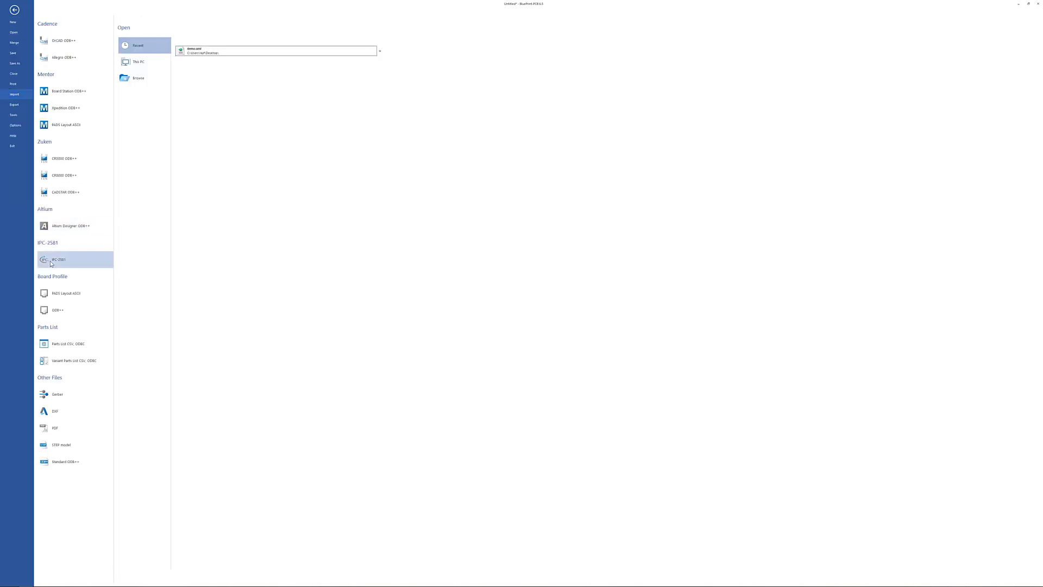
# - Import dst demo 2020.xml from the Demo Files folder under DownStreamTech on the C: drive, and review the IPC-2581 import events before closing them
pyautogui.click(150, 83)
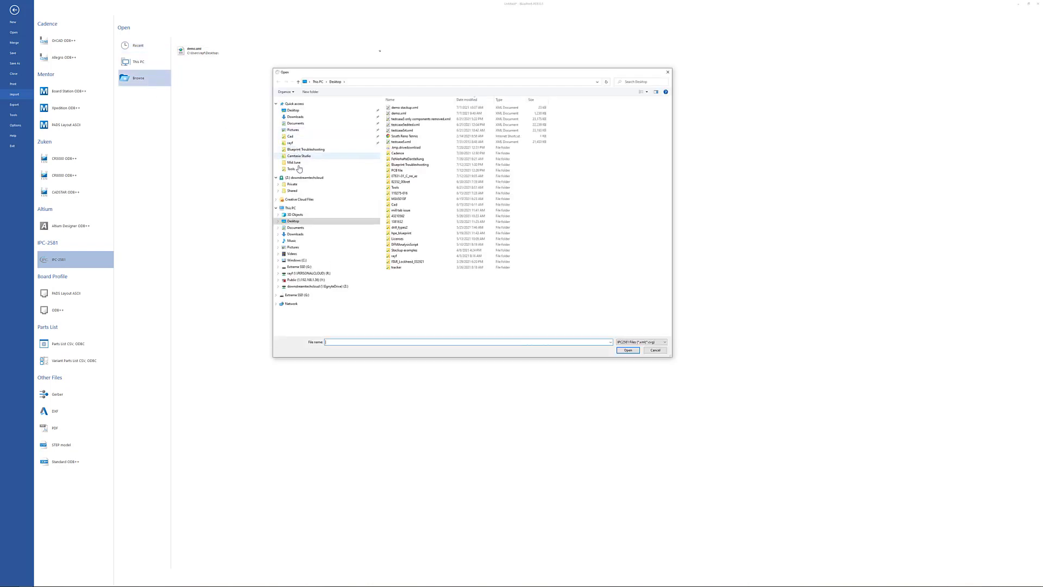
pyautogui.click(292, 262)
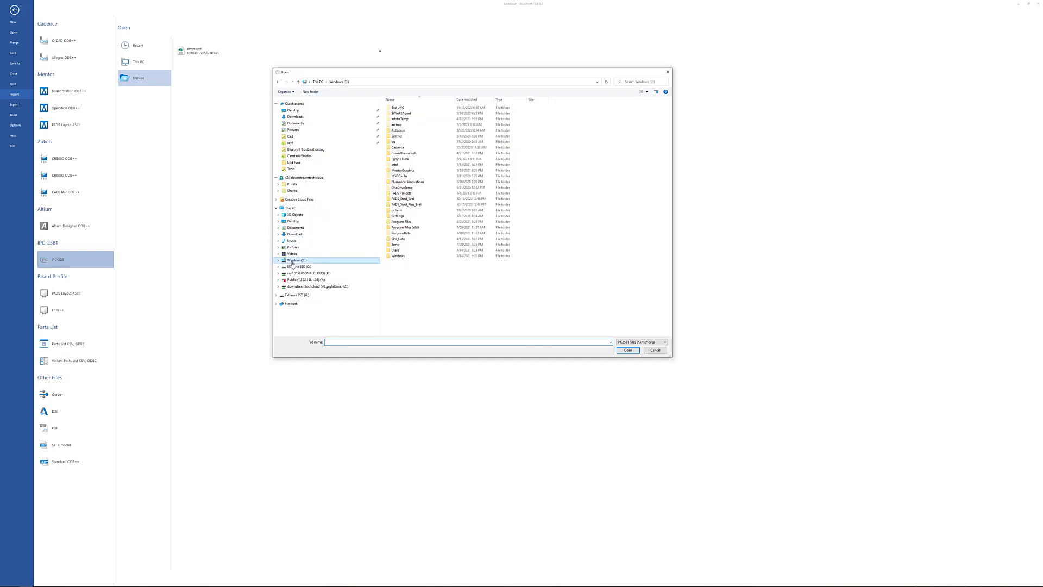
pyautogui.doubleClick(404, 154)
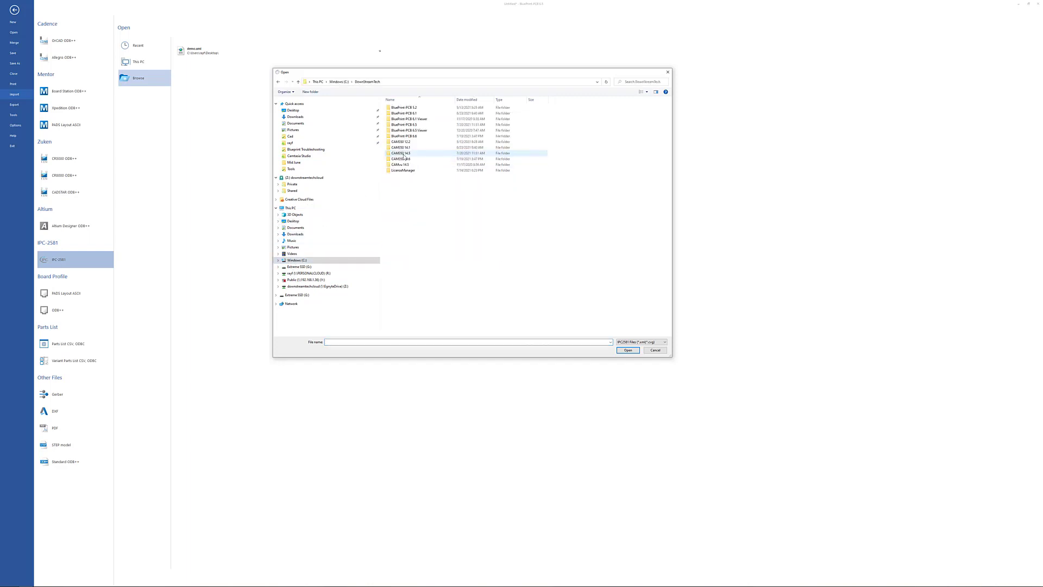
pyautogui.doubleClick(400, 124)
pyautogui.doubleClick(398, 114)
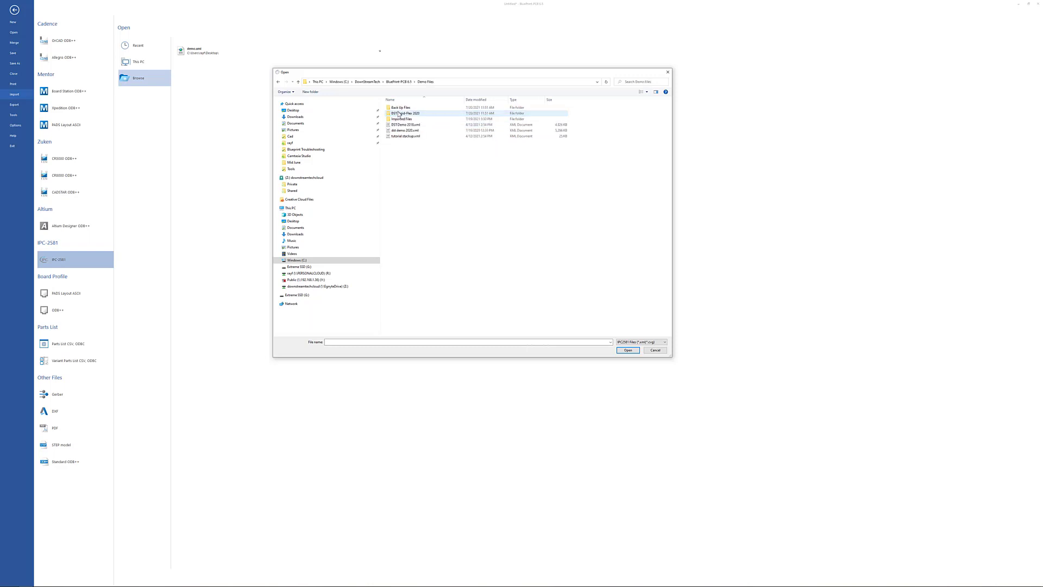
pyautogui.doubleClick(399, 131)
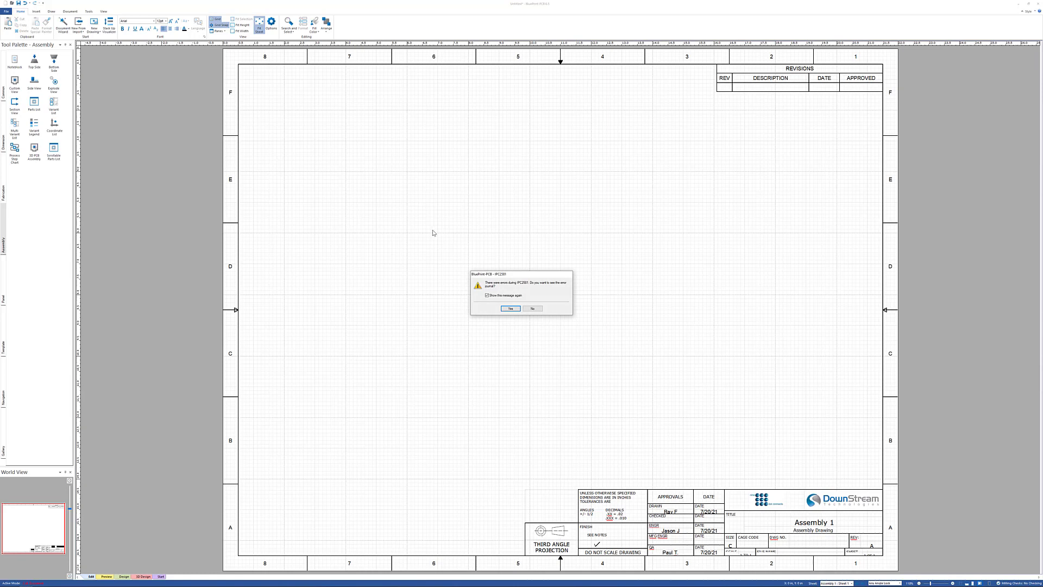
pyautogui.click(511, 309)
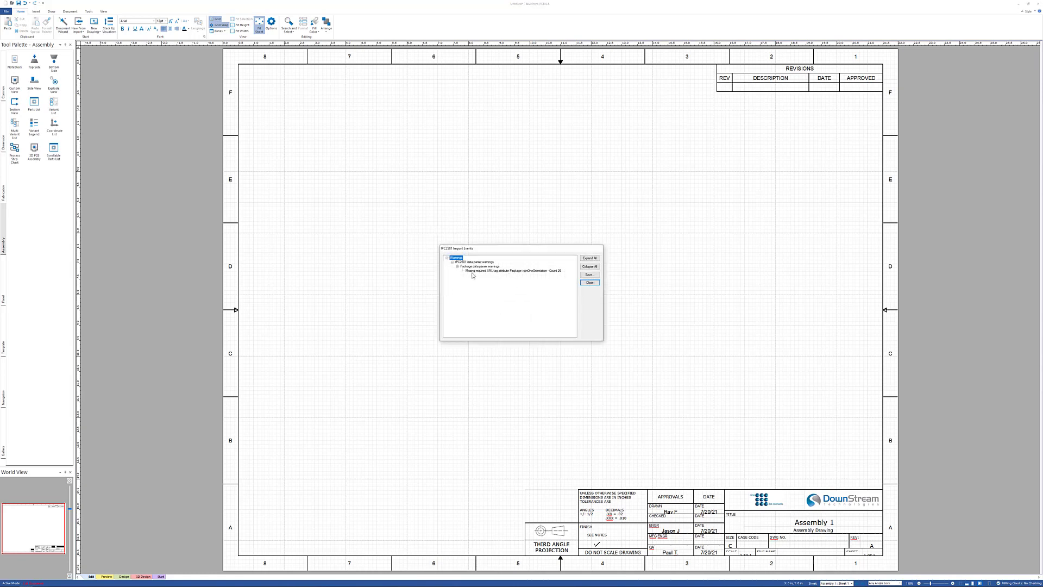
pyautogui.click(590, 283)
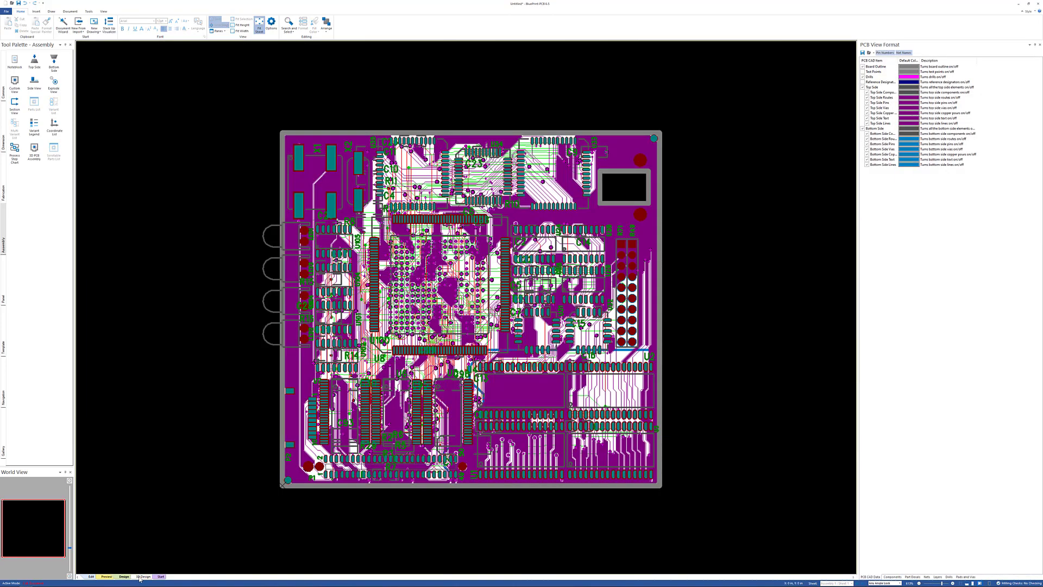
# - Inspect the board imported from IPC-2581 in the 3D design view from a tilted angle
pyautogui.click(141, 577)
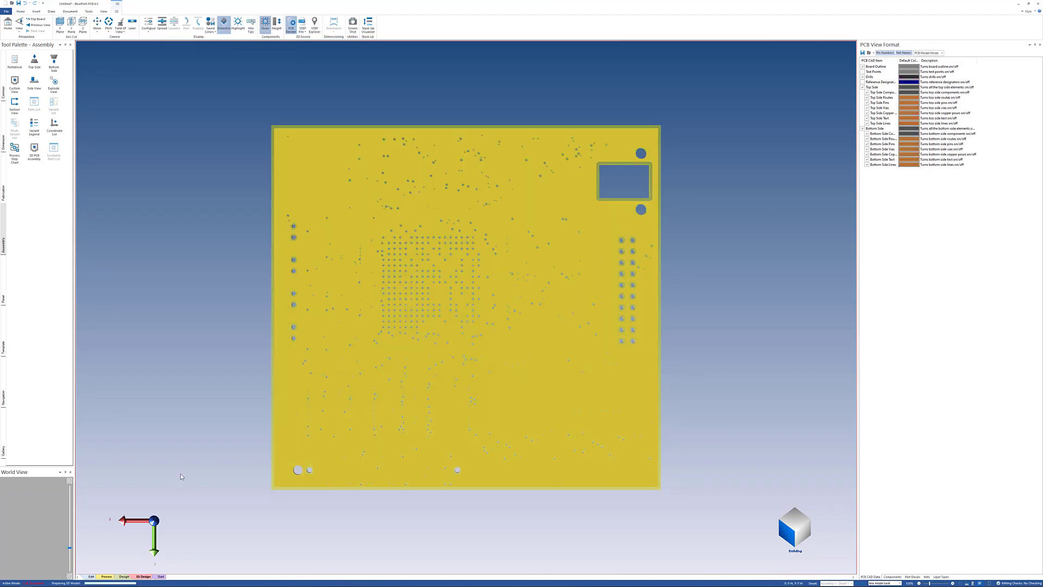
pyautogui.moveTo(305, 451); pyautogui.dragTo(386, 409, button='middle')
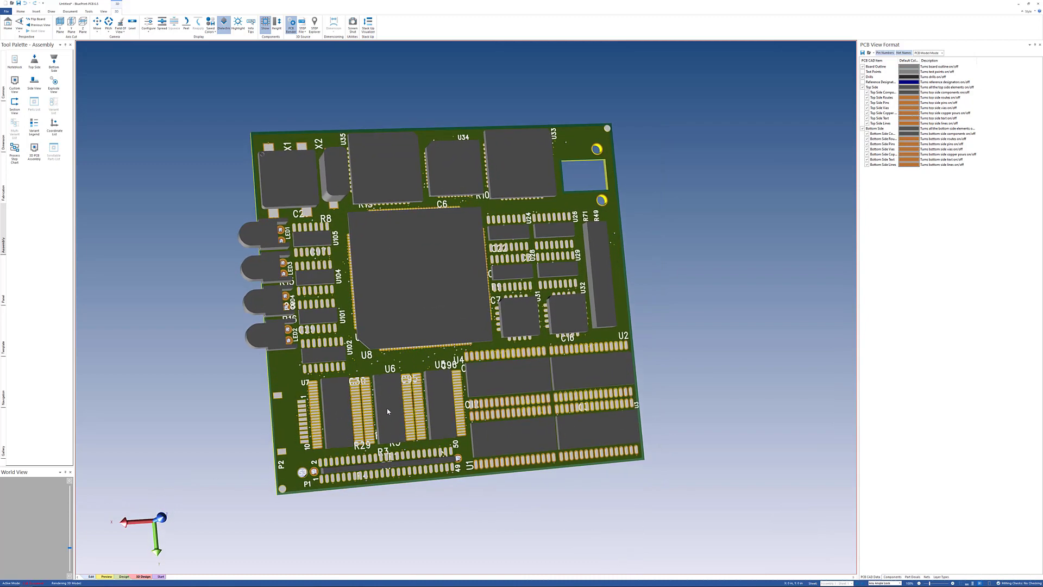